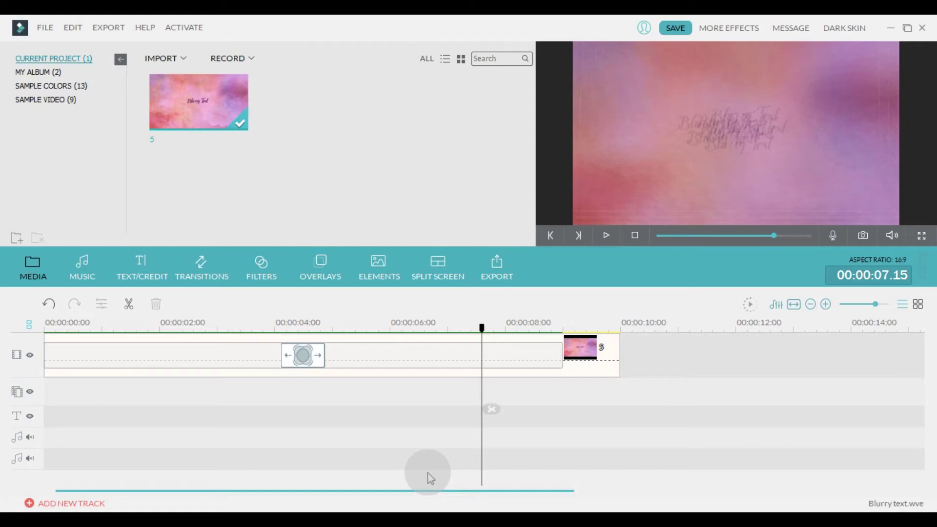
- Play the previous Blurry text project's preview, then close that project
click(607, 235)
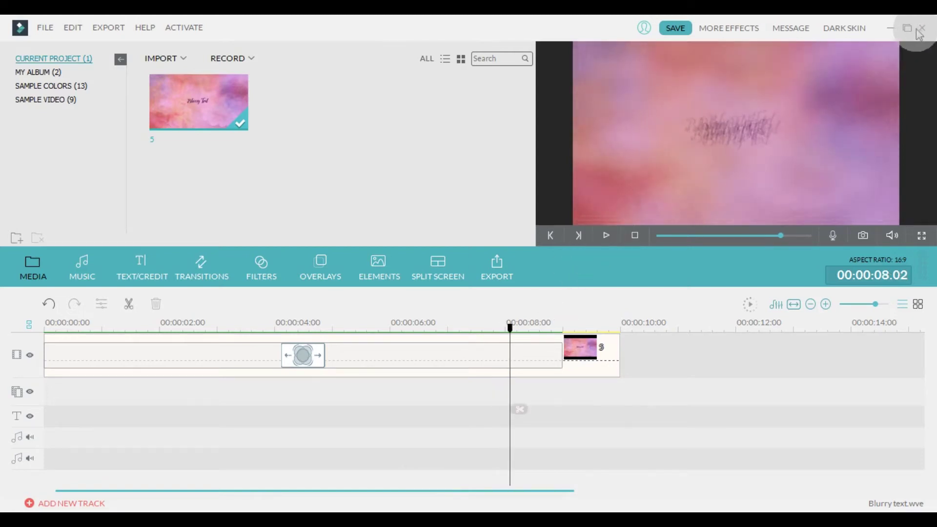
click(918, 30)
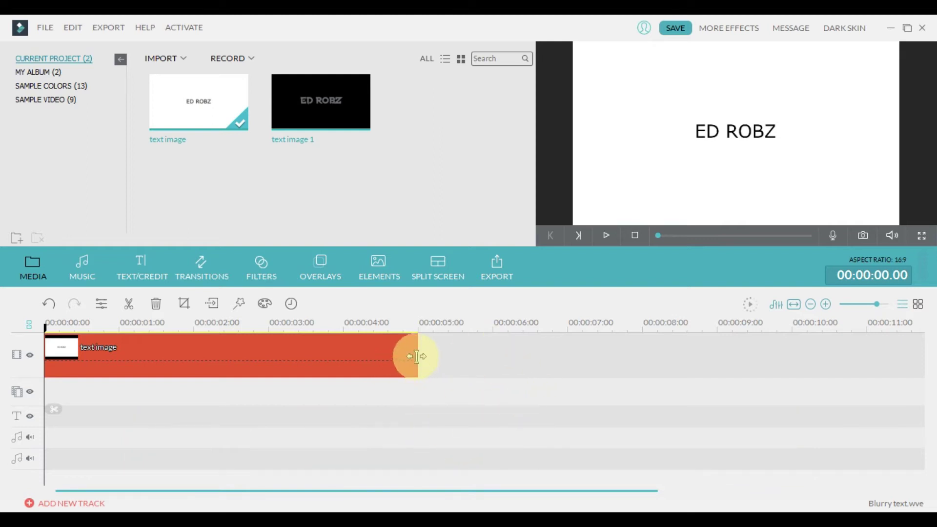
- Stretch the white text image clip to about 6 seconds and add a Dispersionblur transition to its start
drag(417, 356, 495, 357)
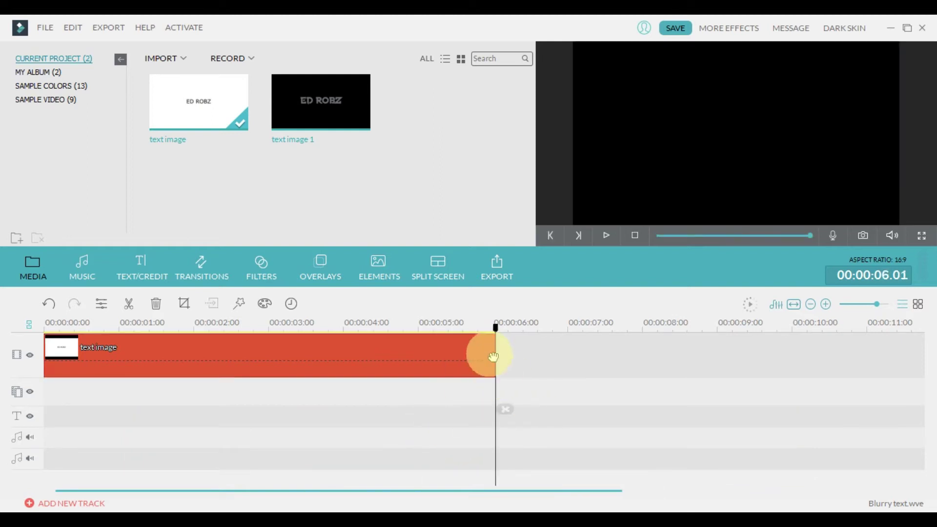
click(201, 268)
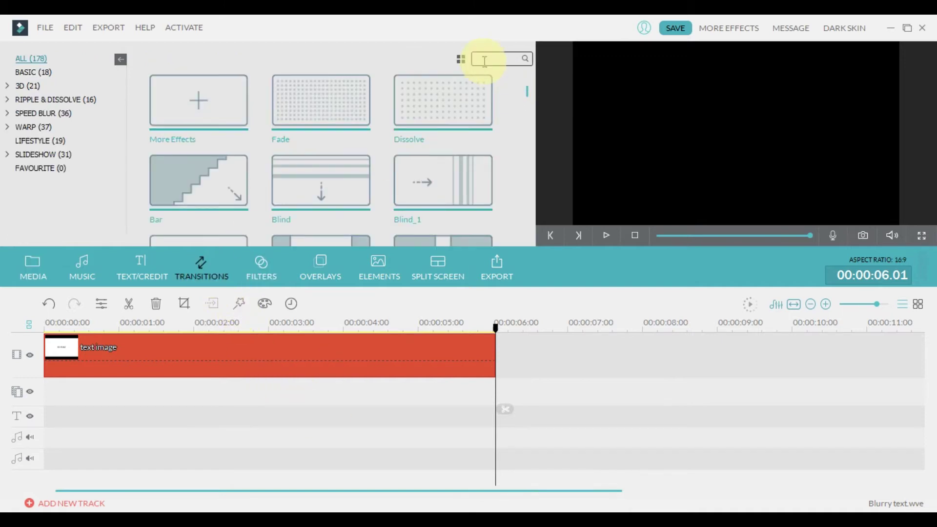
click(484, 61)
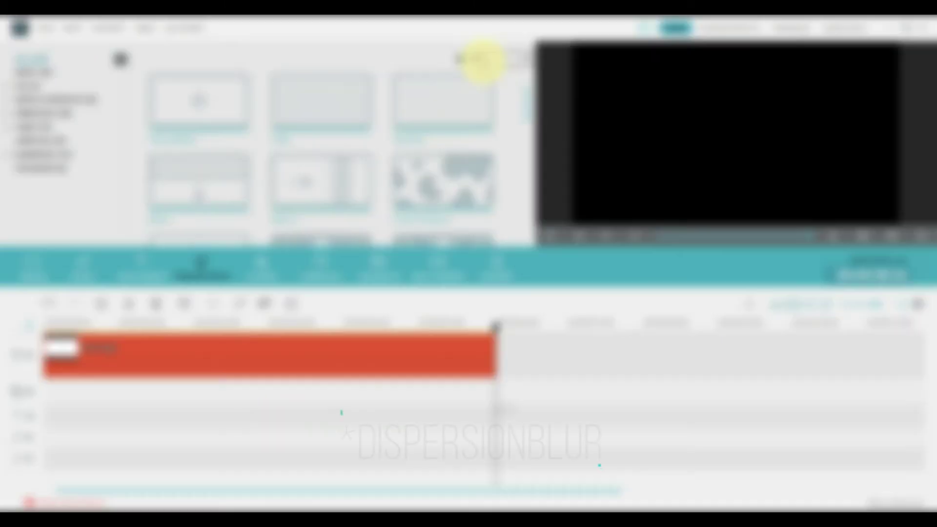
text(dispersionblur)
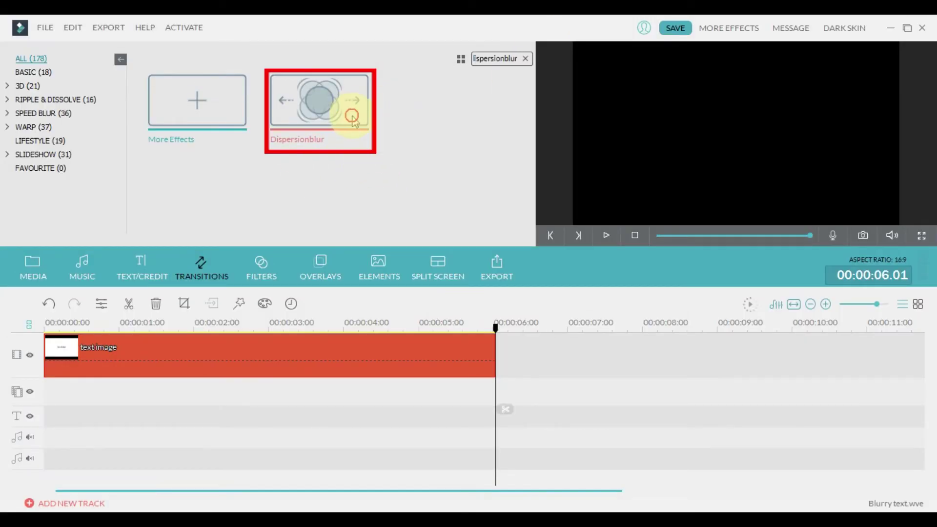
drag(355, 116, 96, 346)
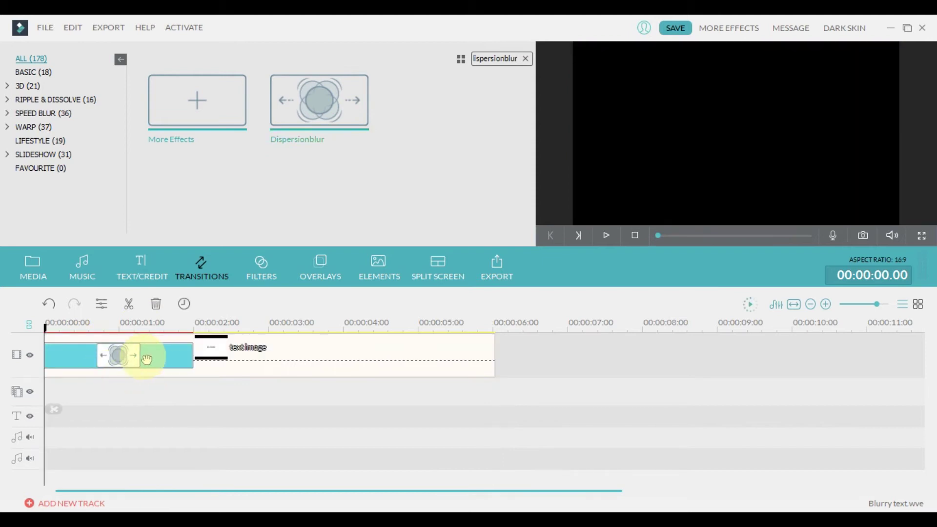
- Set the first Dispersionblur transition's duration to 5 seconds and preview it
right_click(152, 360)
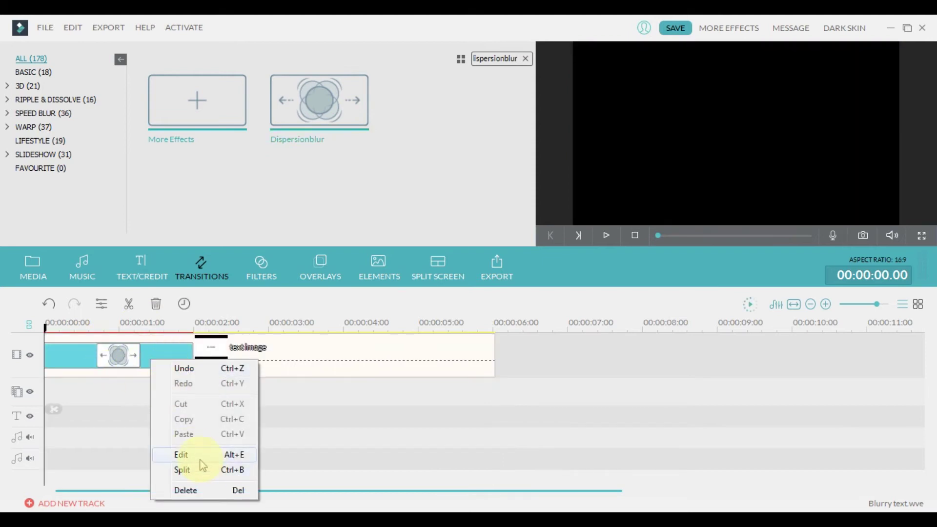
click(201, 455)
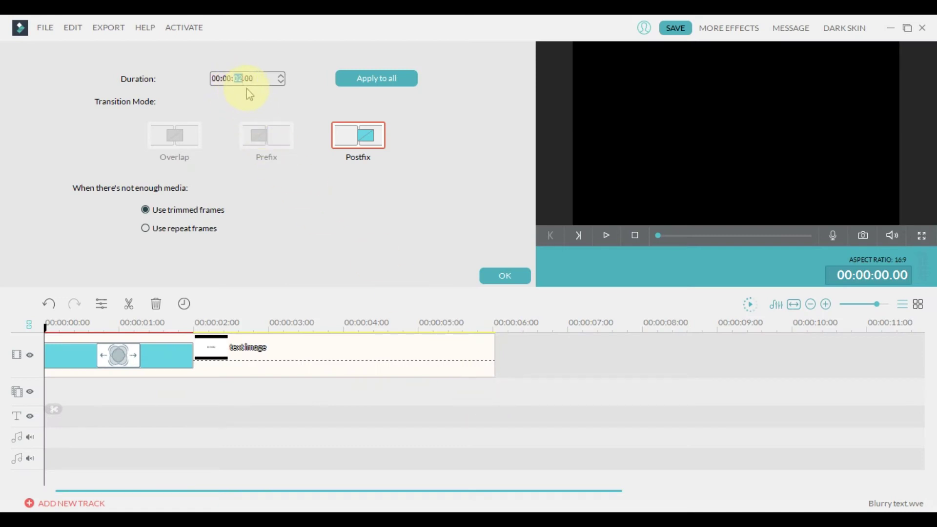
text(5)
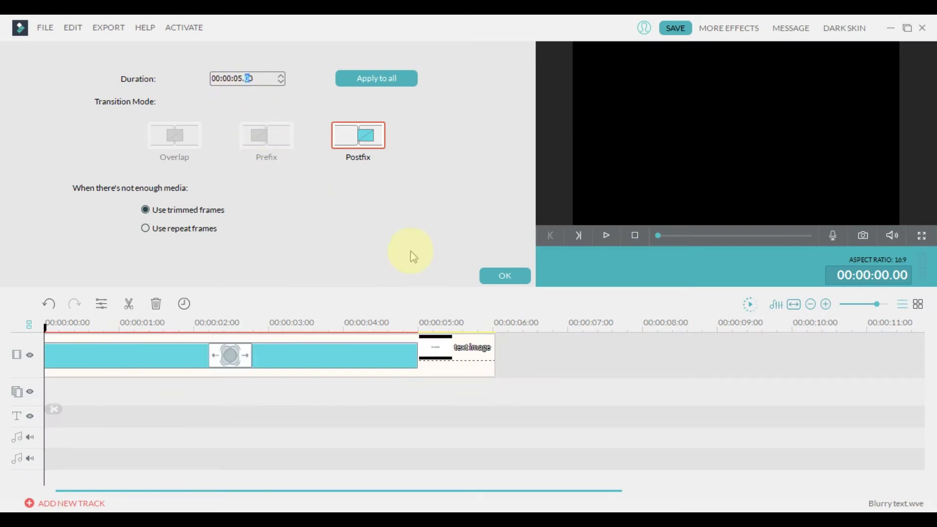
click(607, 239)
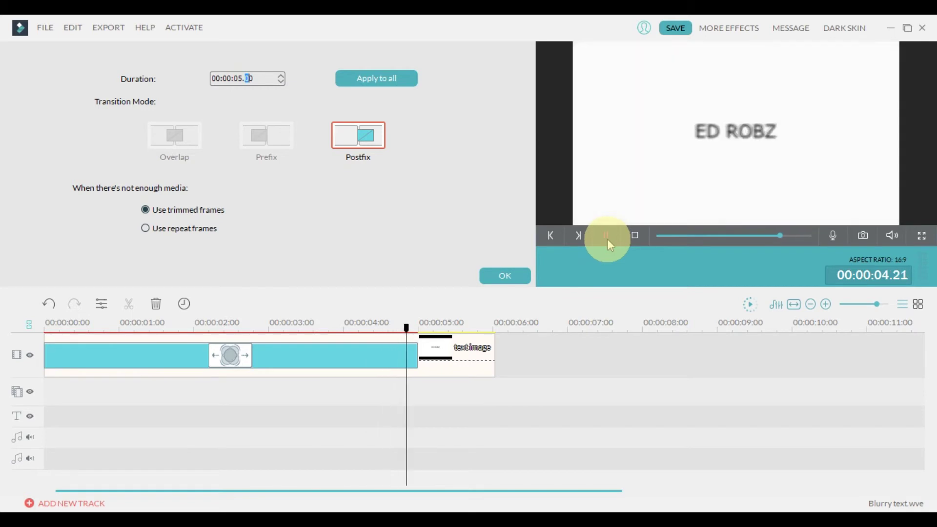
click(614, 243)
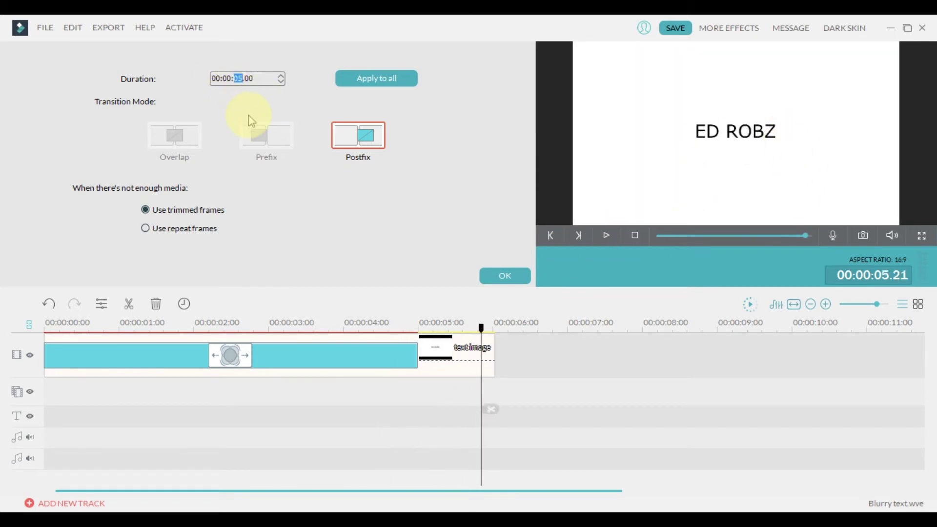
- Compare 4- and 1-second durations, then settle on 5 seconds and confirm
text(4)
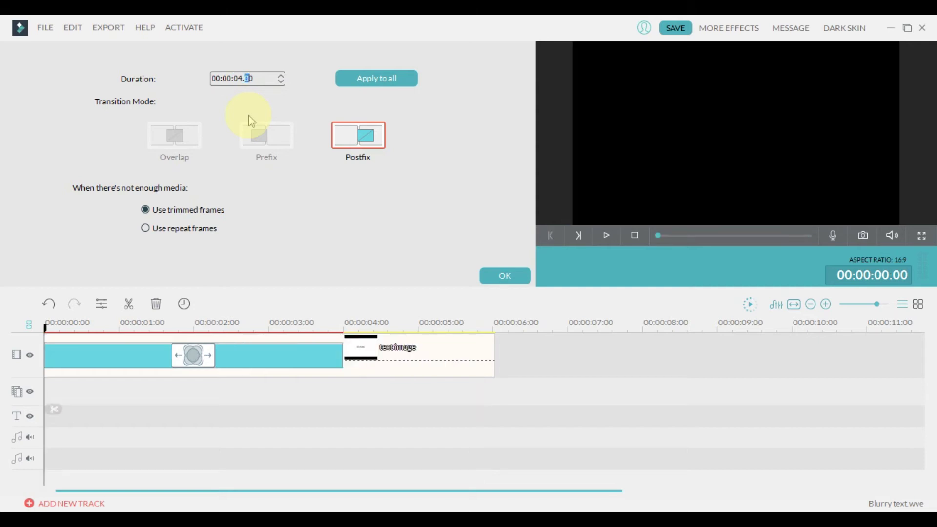
click(605, 236)
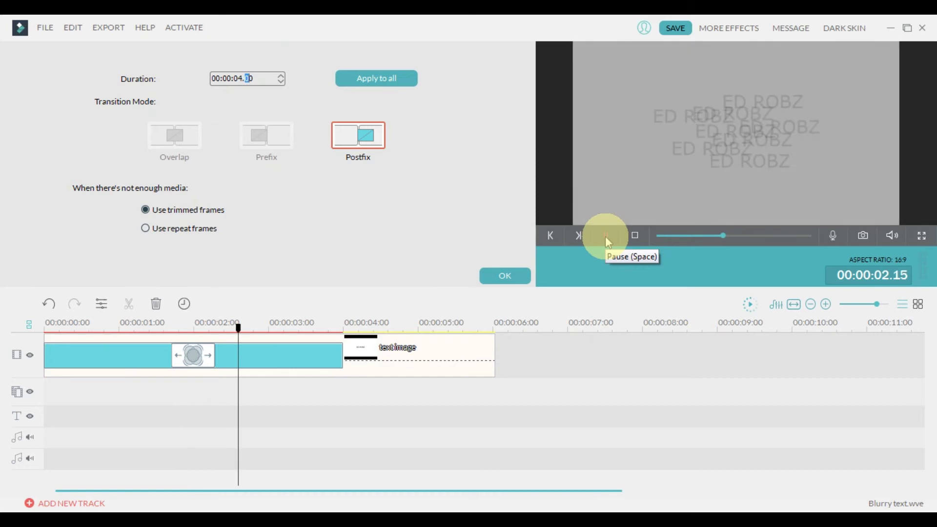
click(606, 237)
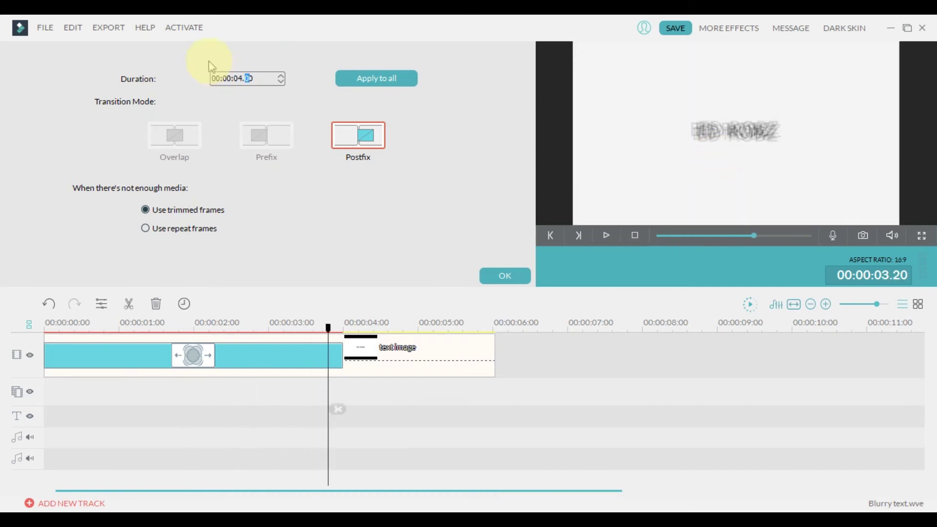
text(1)
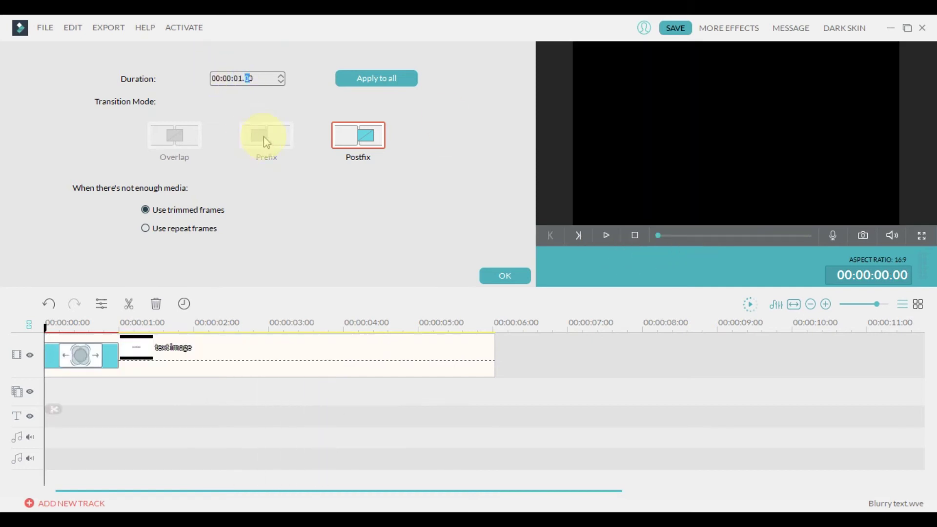
click(608, 239)
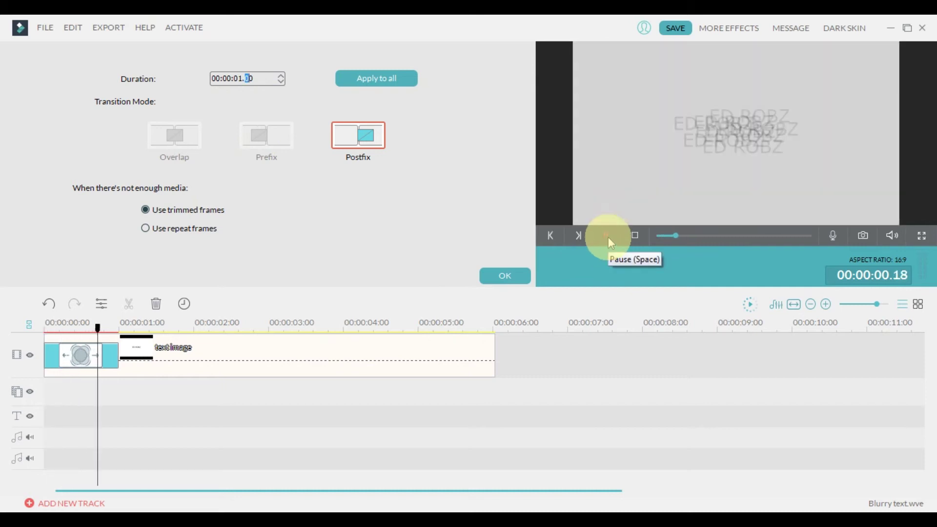
click(608, 237)
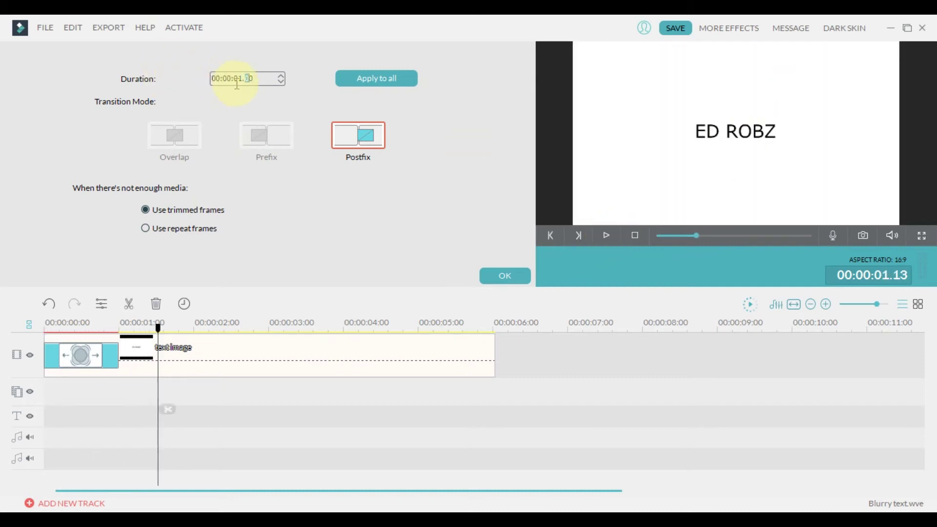
text(5)
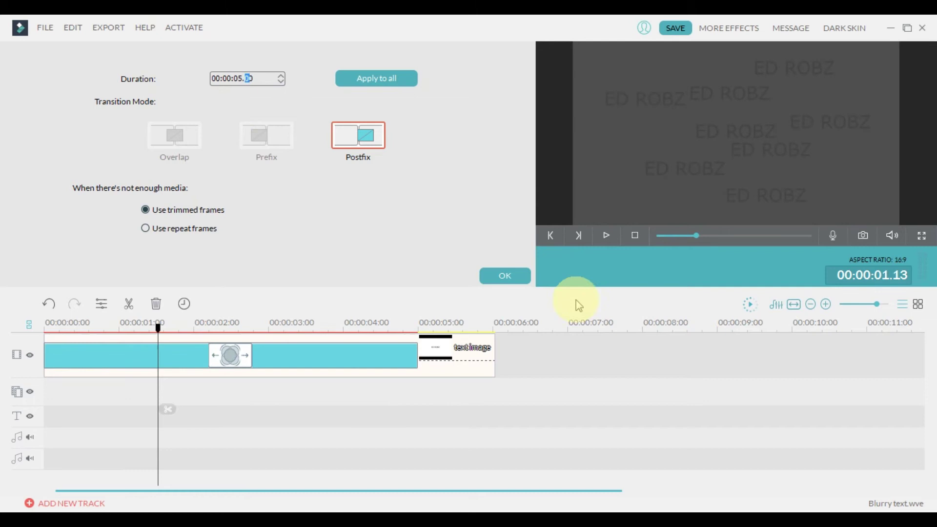
click(510, 282)
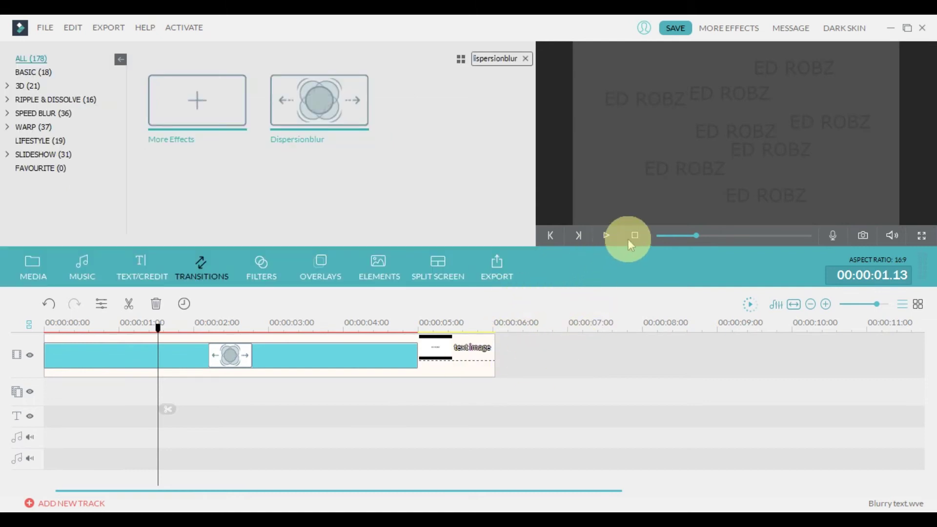
- Replay the first clip's finished transition from the beginning
click(632, 237)
click(605, 236)
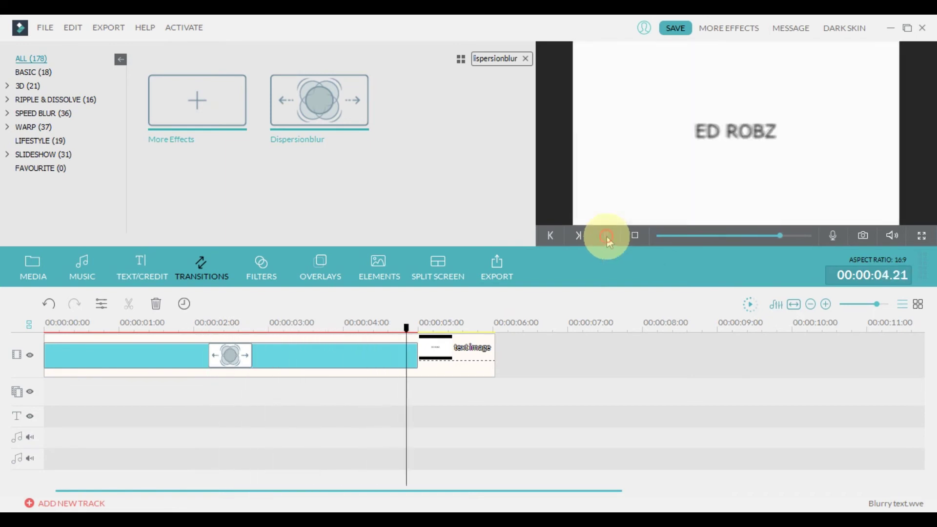
drag(595, 492, 697, 492)
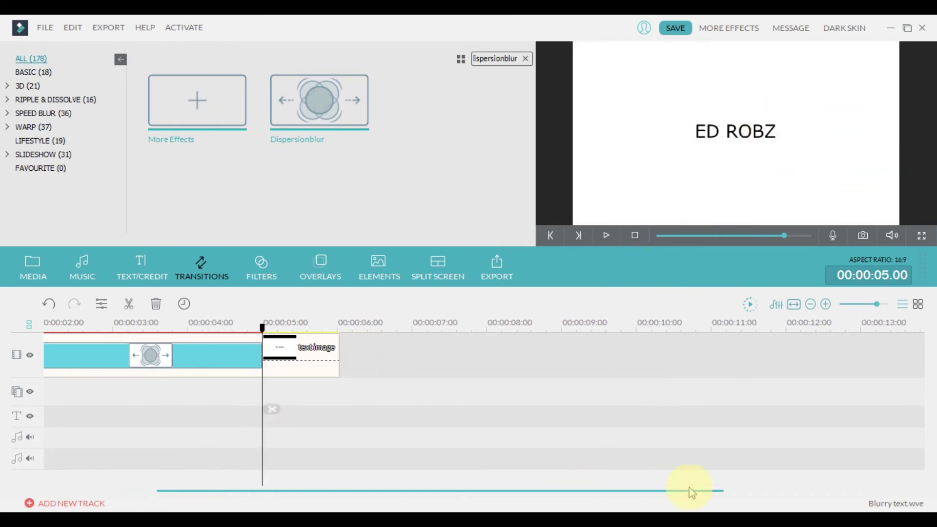
- Place text image 1 after the white clip and stretch it to end near 15 seconds
click(43, 264)
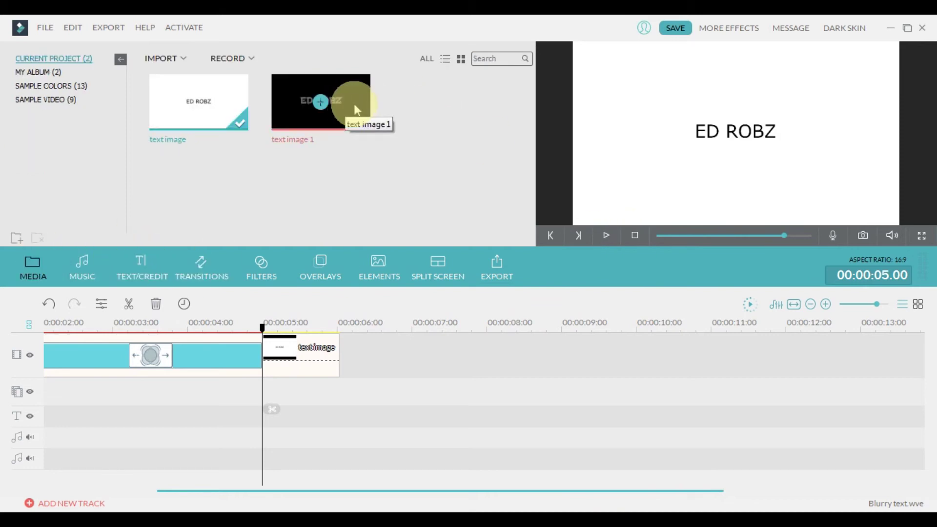
drag(355, 110, 533, 356)
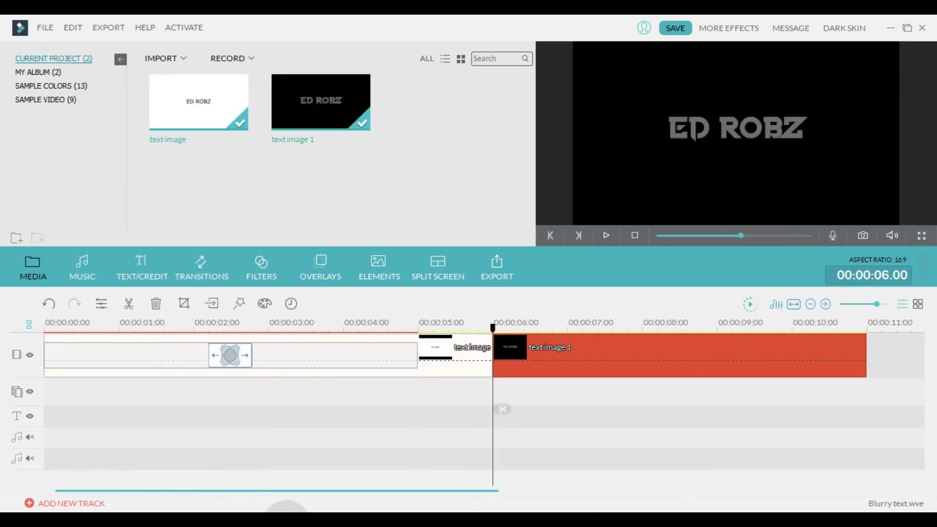
drag(329, 491, 498, 483)
drag(532, 356, 909, 356)
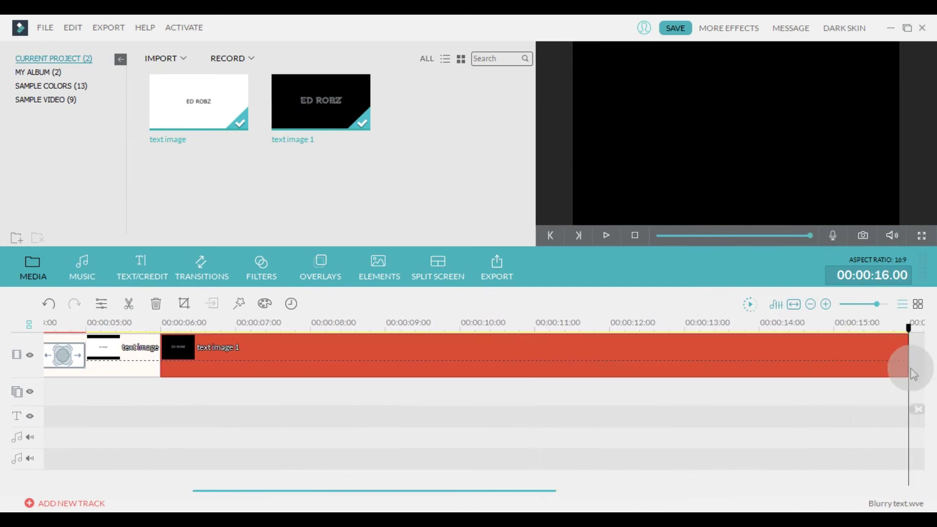
- Add a Dispersionblur transition to the start of text image 1
click(196, 325)
click(187, 273)
drag(317, 103, 275, 354)
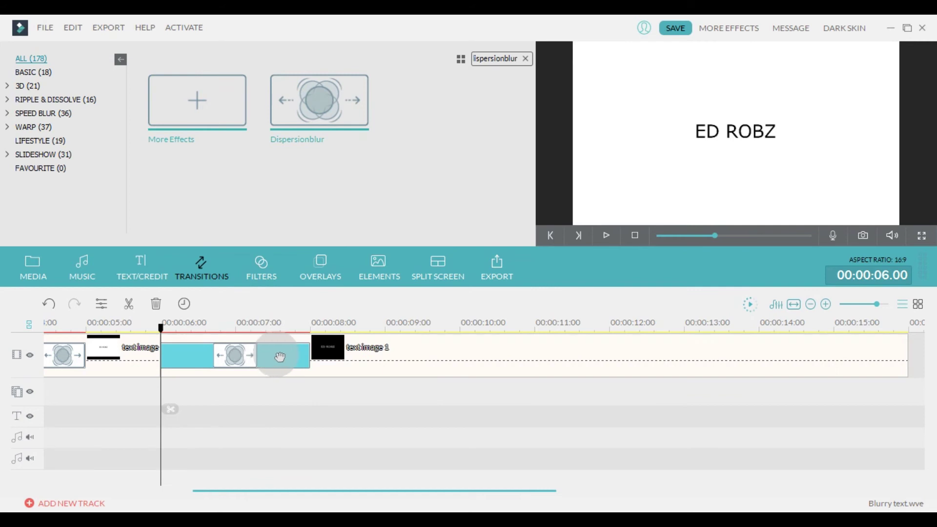
- Change the second Dispersionblur transition's duration to 7 seconds
click(608, 235)
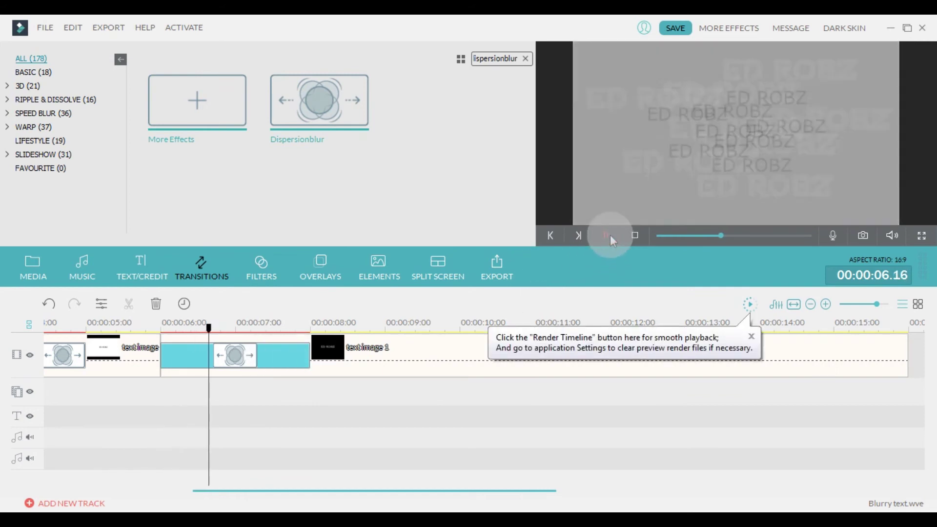
right_click(267, 368)
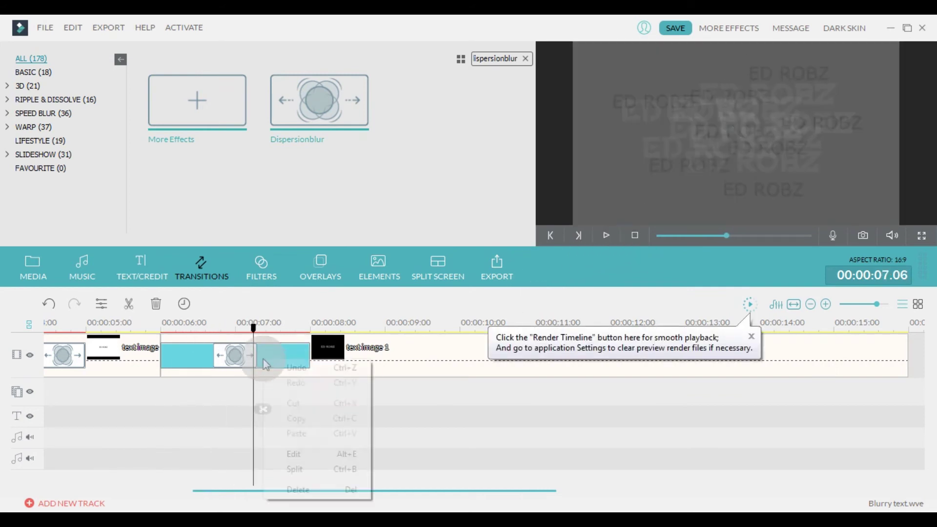
click(293, 453)
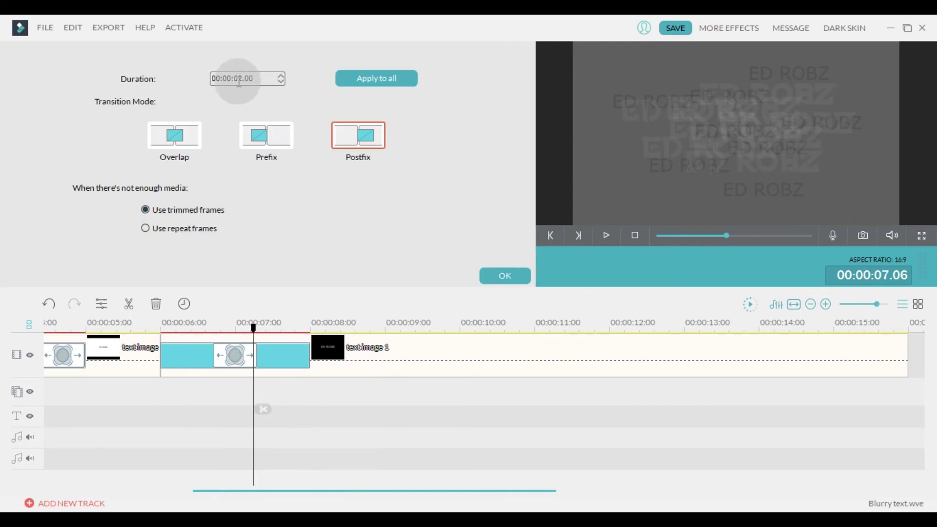
text(07)
click(503, 275)
- Zoom out the timeline and play the sequence from about 6 seconds
drag(877, 304, 871, 304)
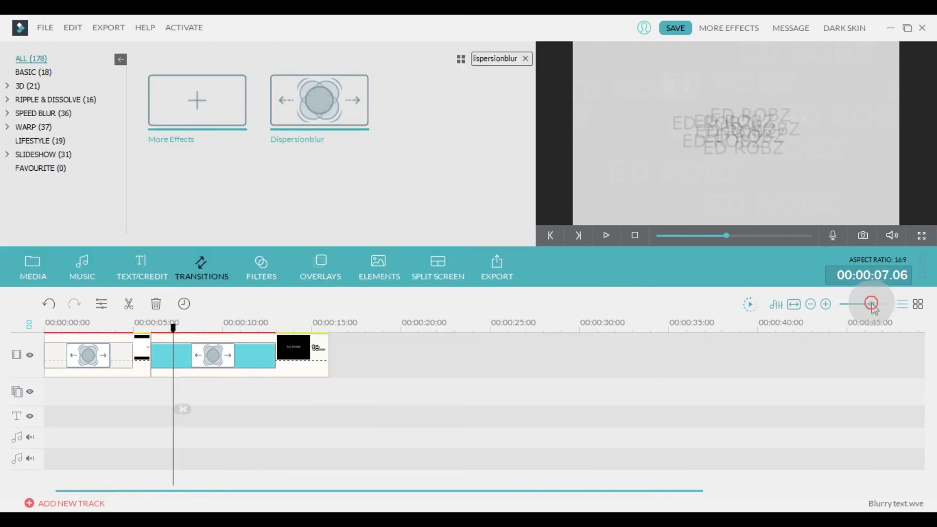
click(146, 325)
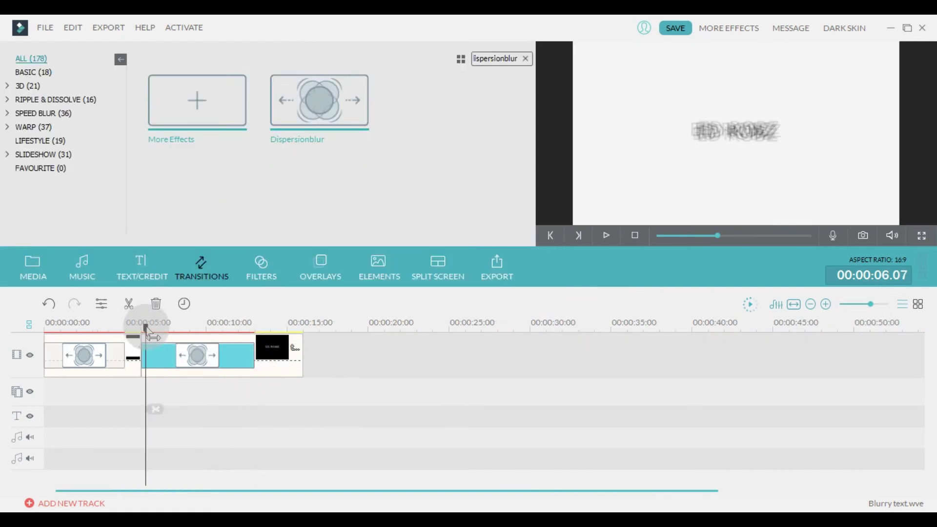
click(605, 236)
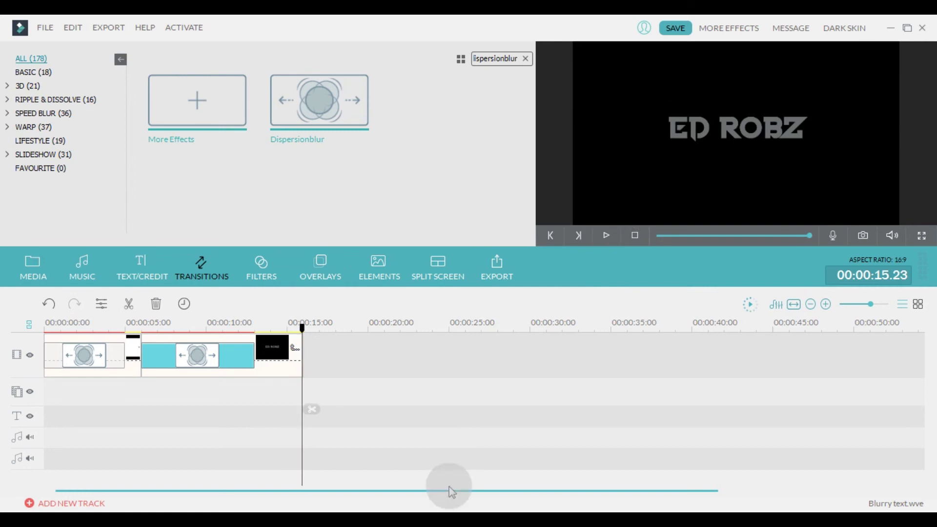
- Trim text image 1's end, set its Dispersionblur to 6 seconds, and play from about 5 seconds
click(303, 351)
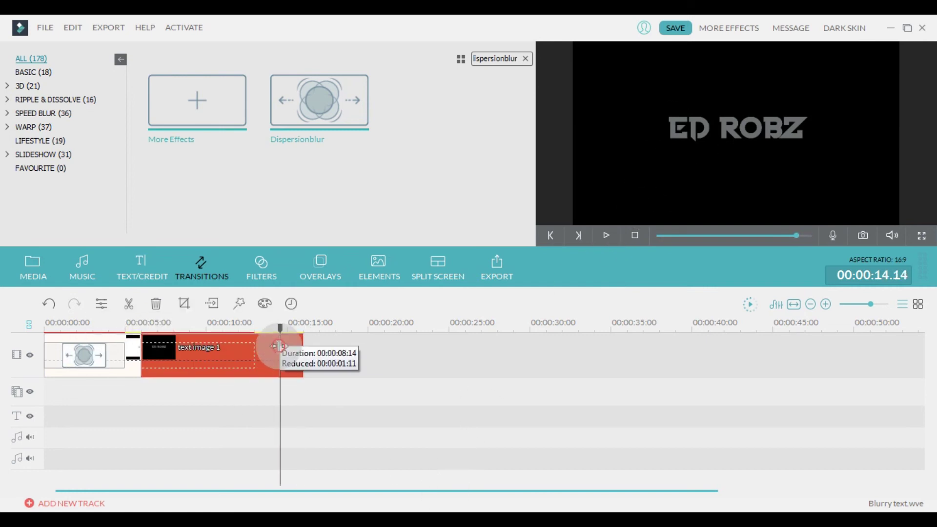
drag(271, 347, 271, 351)
click(226, 361)
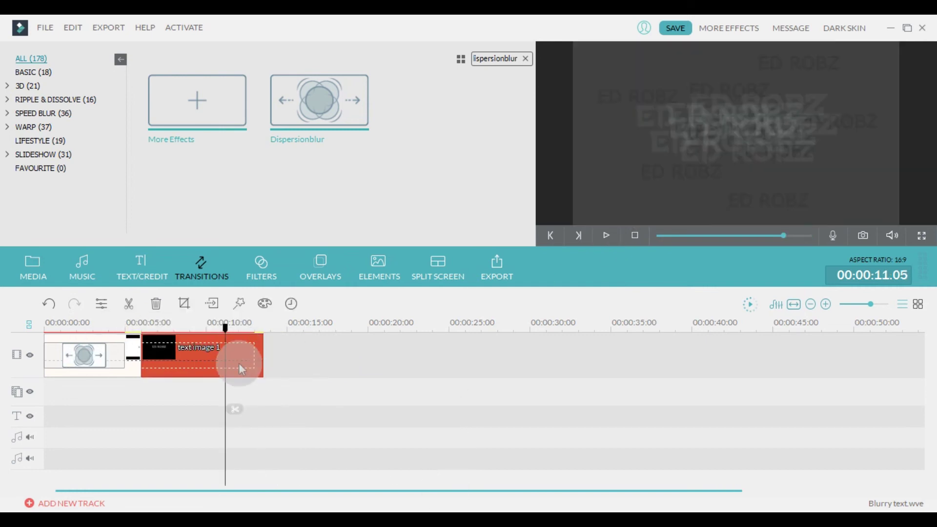
right_click(254, 359)
click(259, 449)
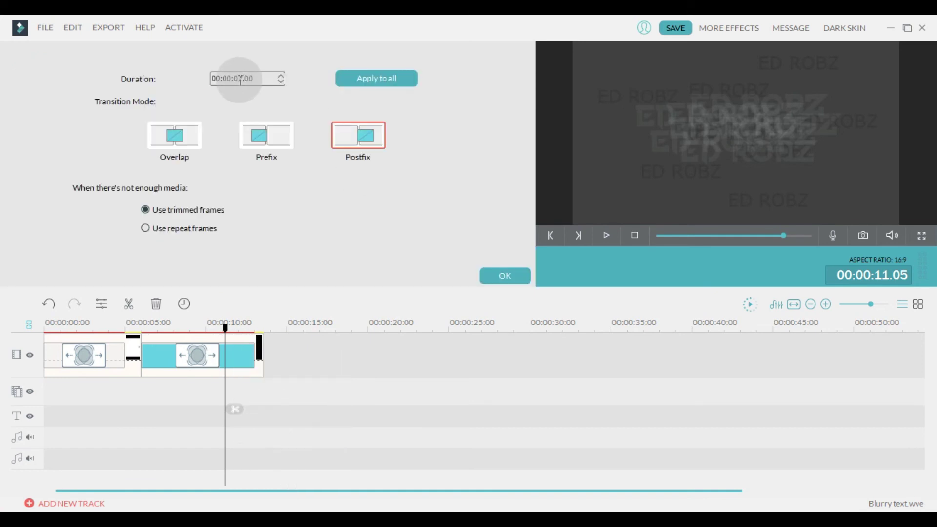
text(6)
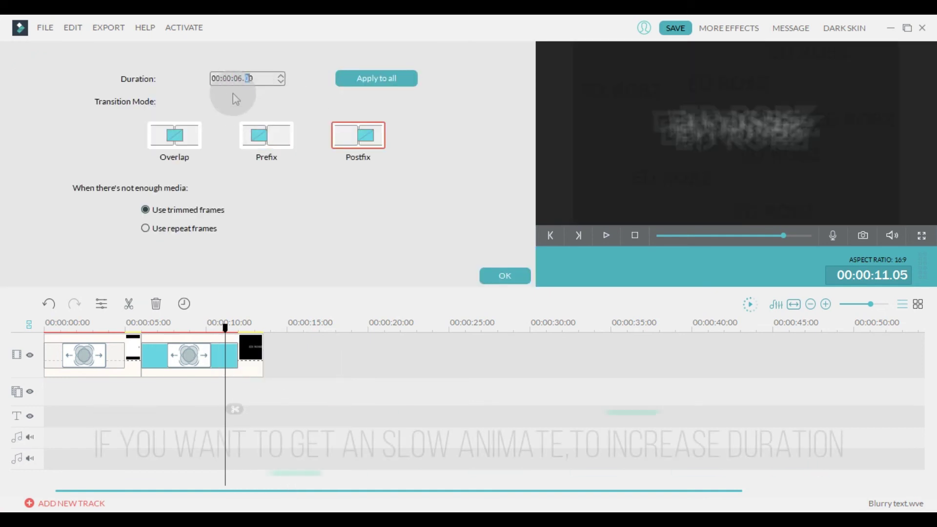
click(505, 278)
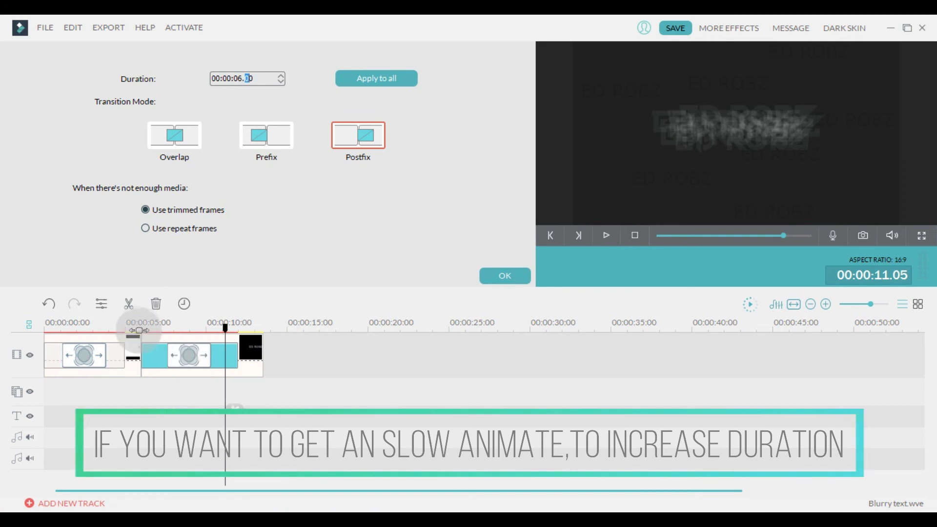
click(139, 328)
click(602, 237)
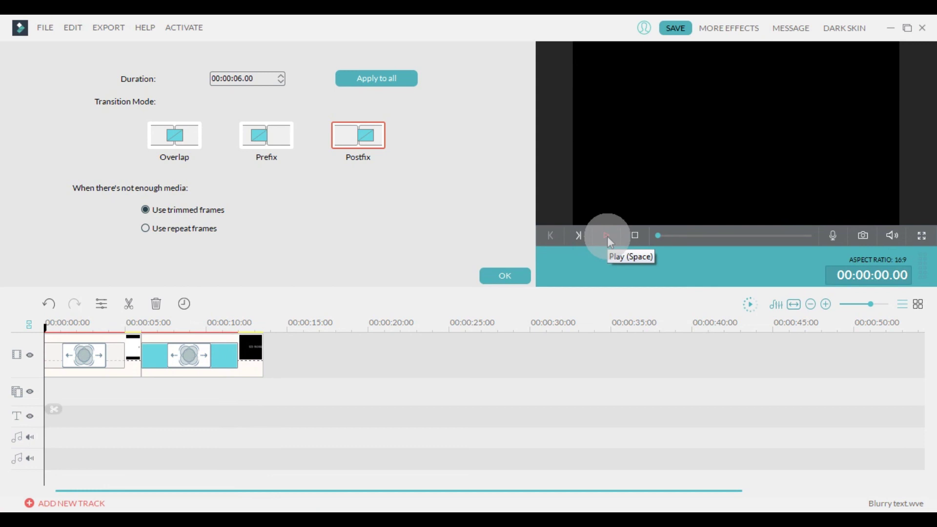
- Confirm the transition settings and play the whole ED ROBZ sequence from the start
click(520, 281)
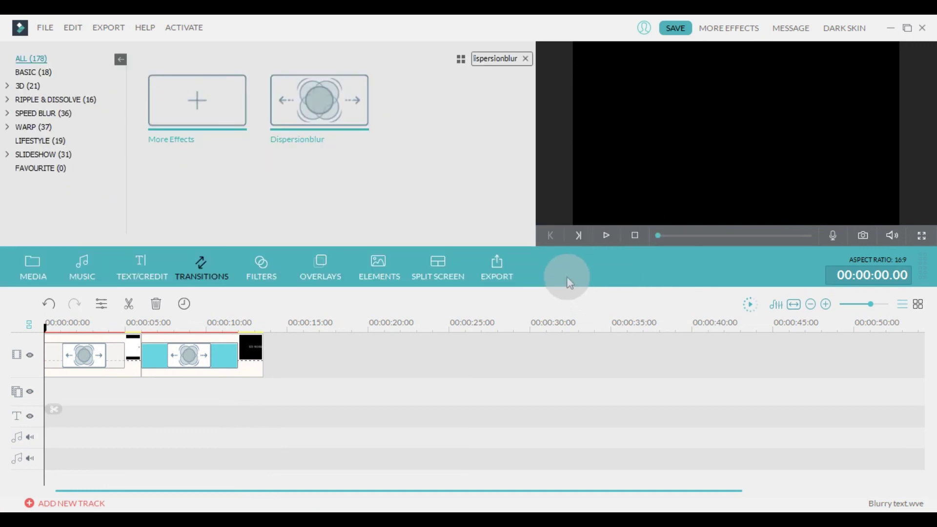
click(607, 238)
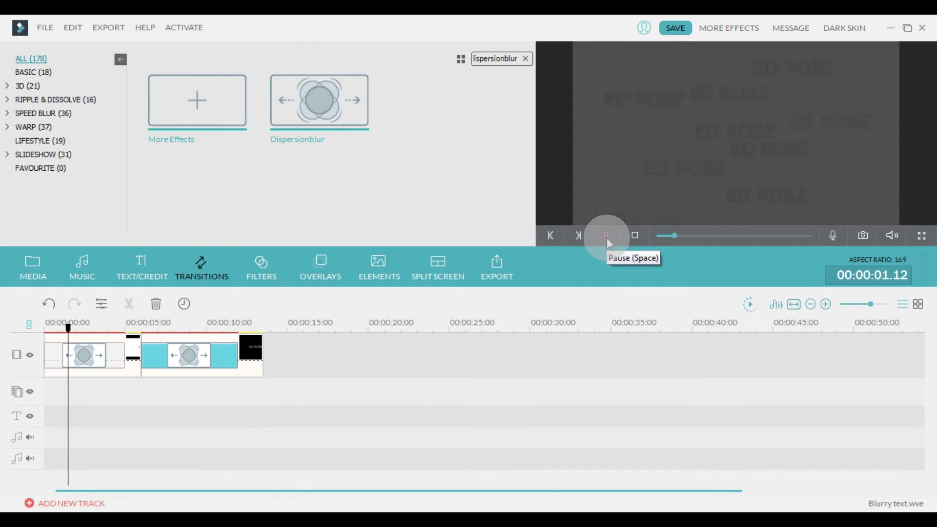